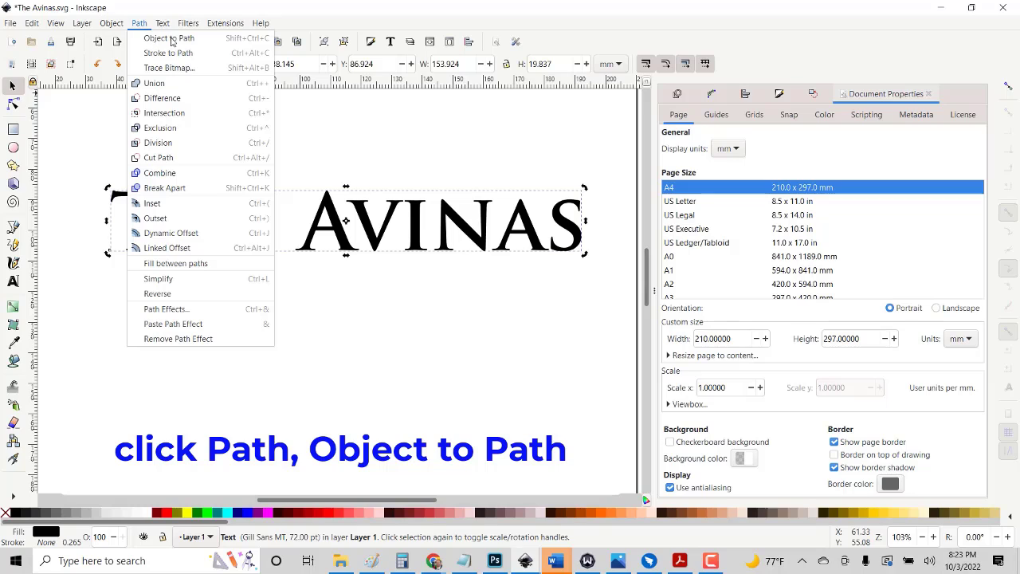
Convert the selected text object to paths
left_click(171, 40)
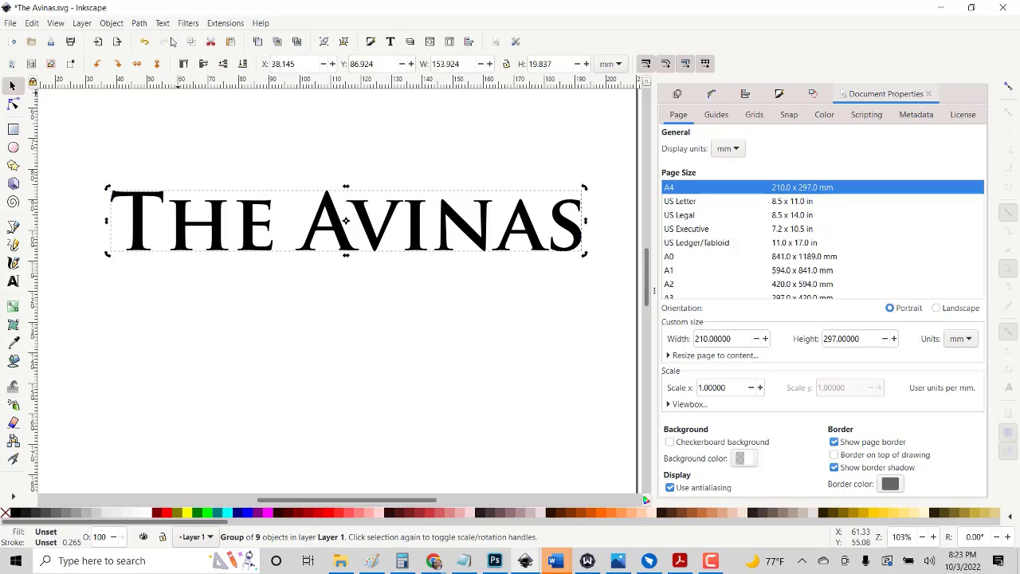
left_click(12, 104)
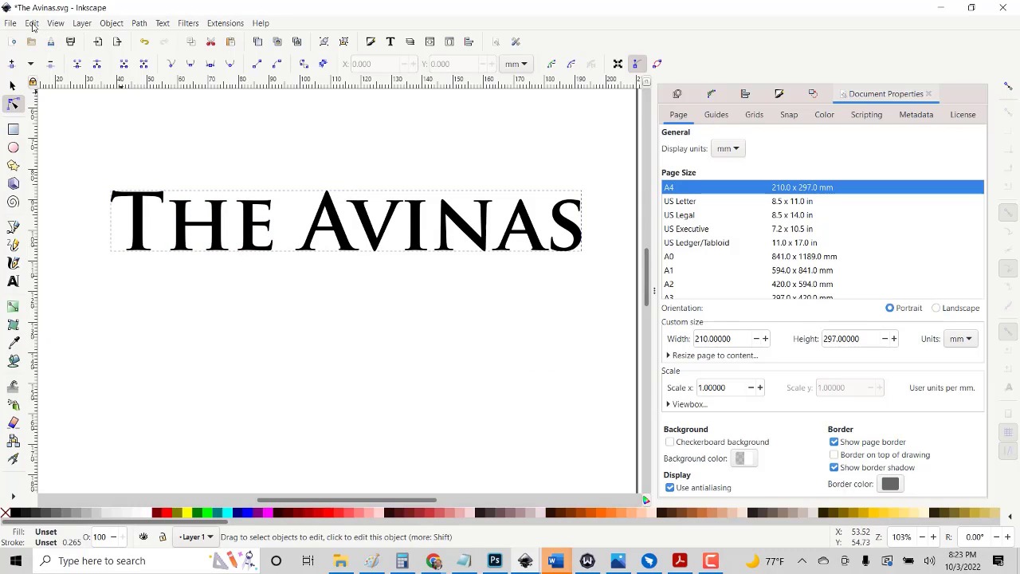
left_click(12, 86)
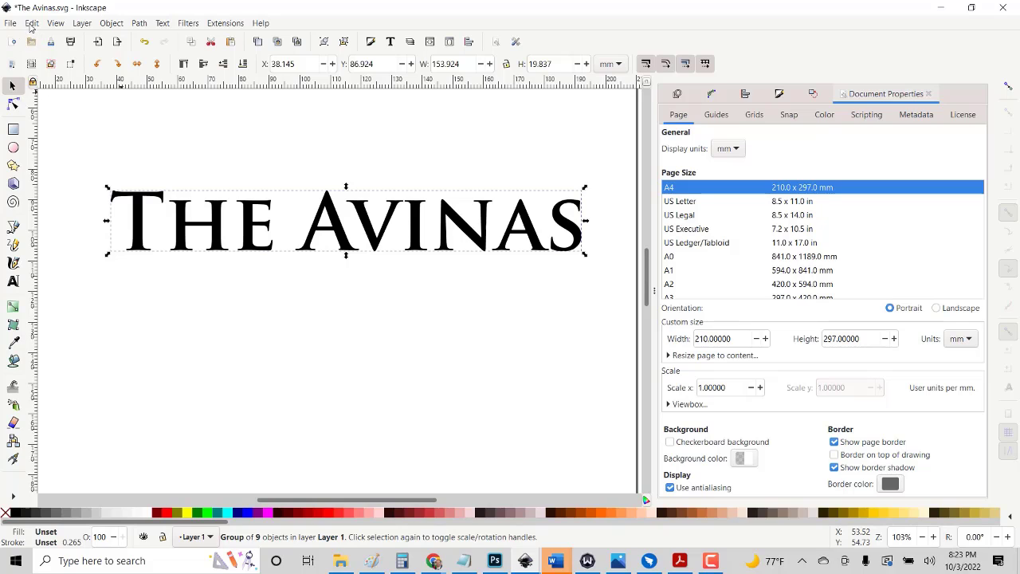
Make a bitmap copy of the lettering, placing it below the original, and undo the extra copy in the drawing
left_click(32, 23)
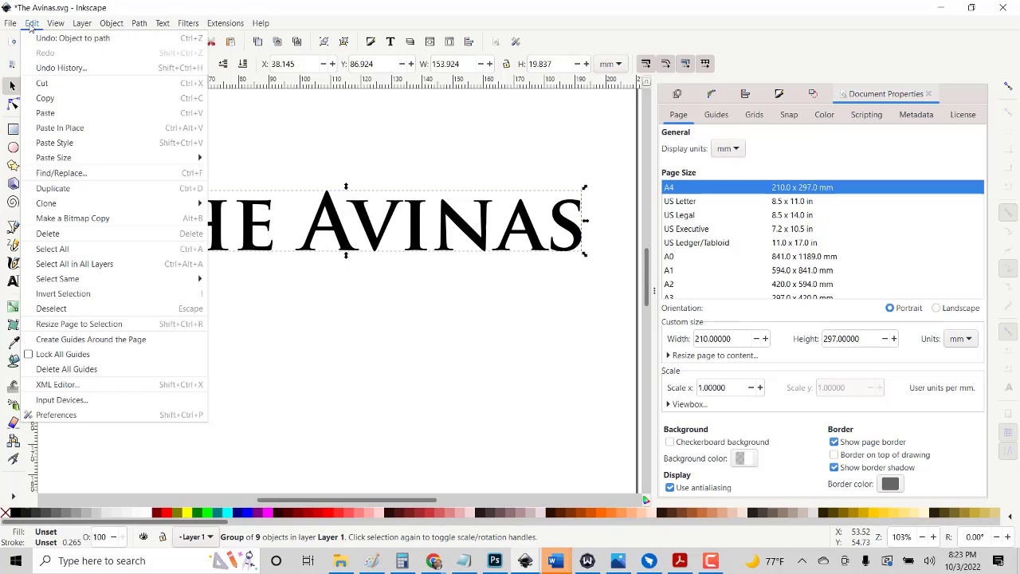
left_click(90, 218)
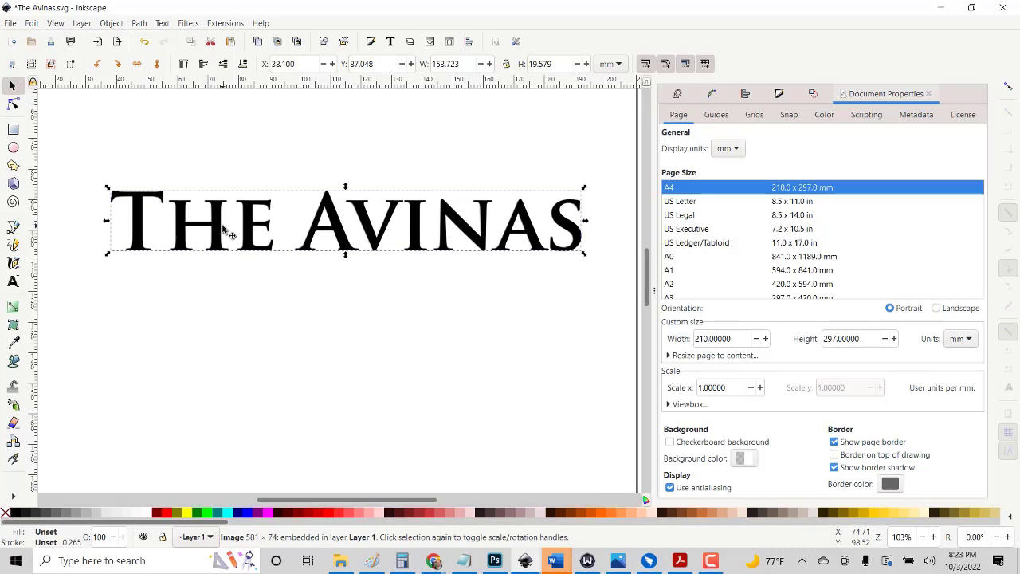
left_click_drag(225, 235, 216, 313)
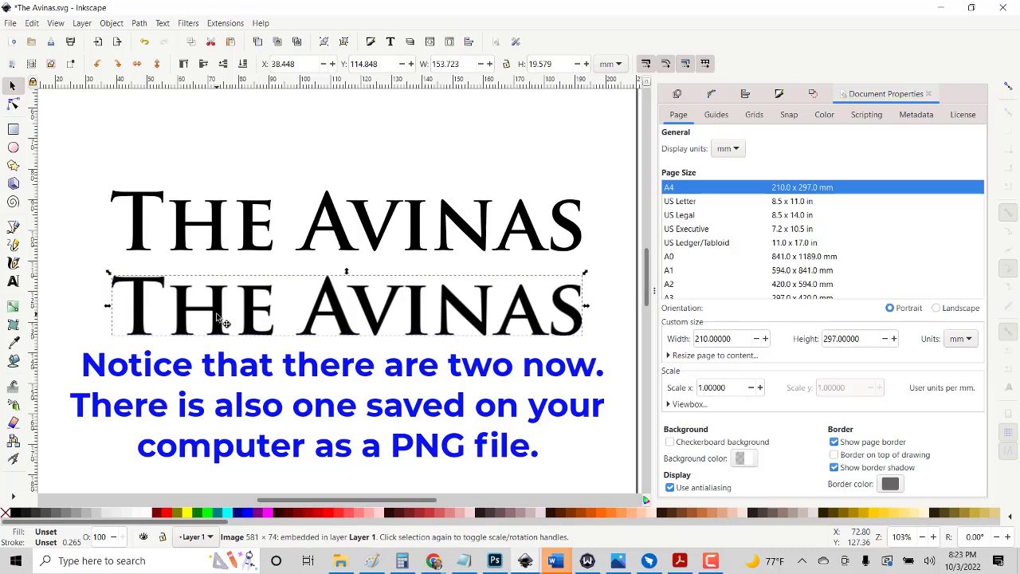
key("ctrl+z")
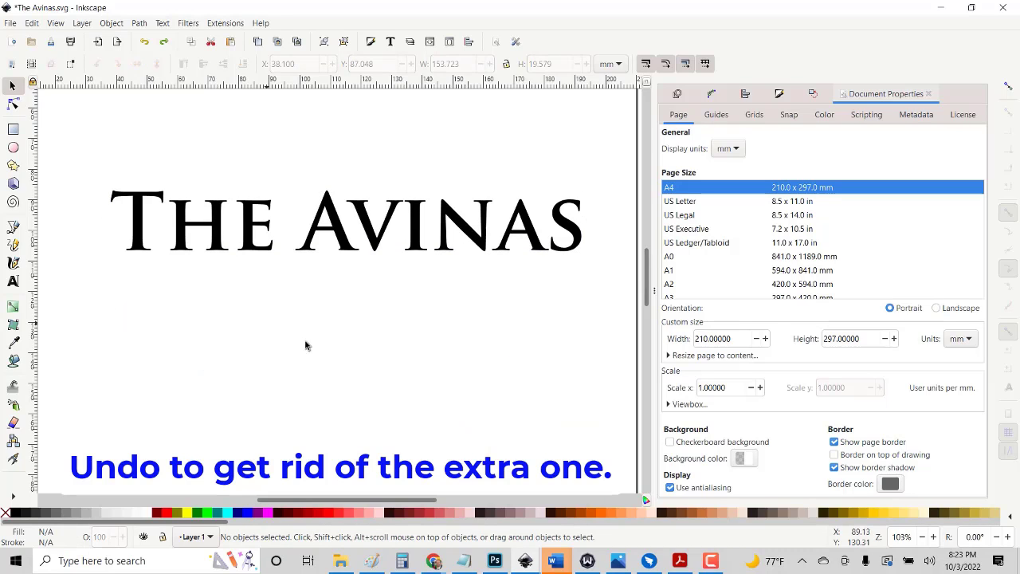
Switch to File Explorer and look in the Laser folder for the PNG of the lettering
left_click(341, 561)
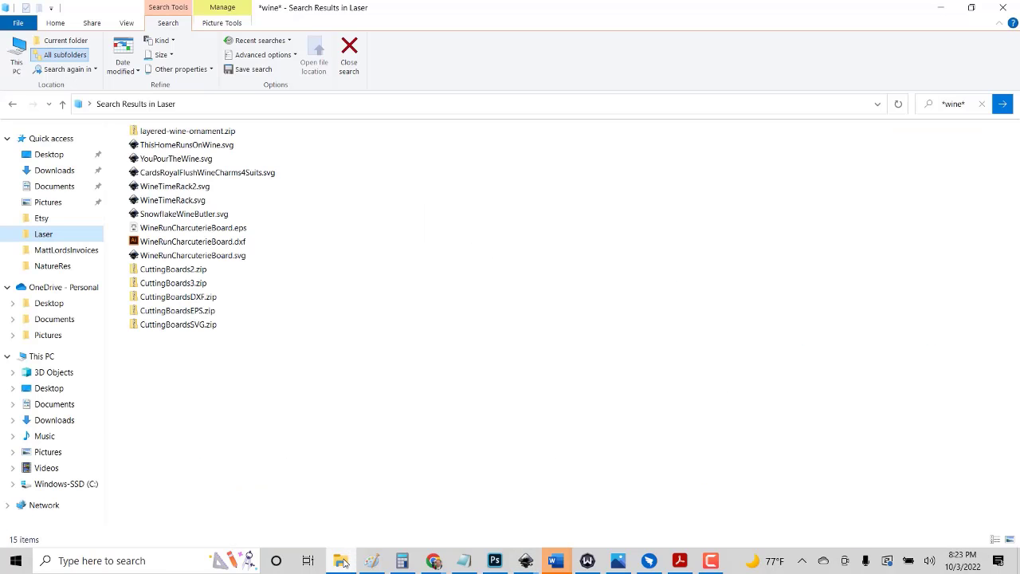
left_click(43, 233)
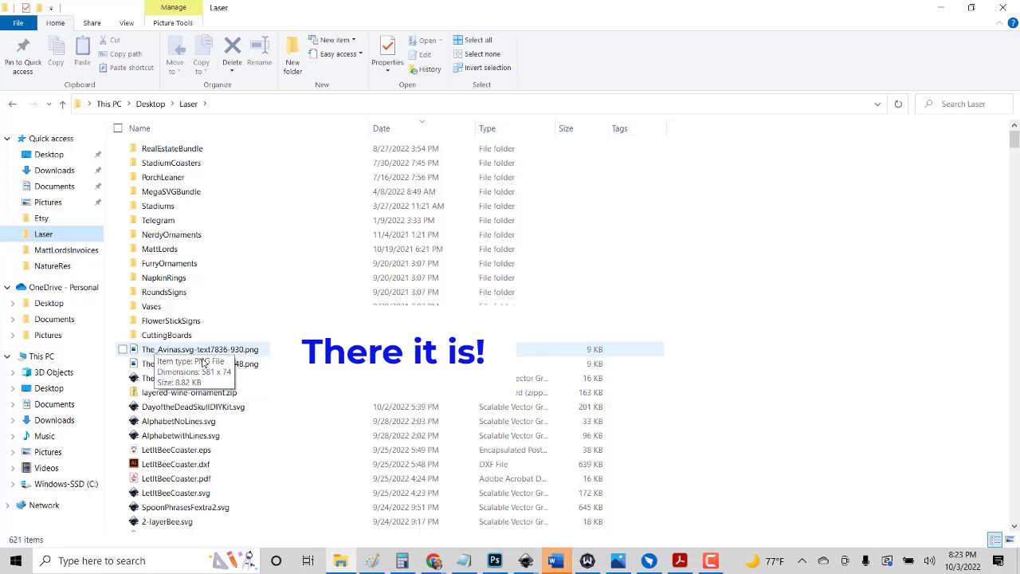
Switch to Photoshop, open the background photo image0bbb.jpeg from Downloads and apply Auto Tone to it
left_click(496, 562)
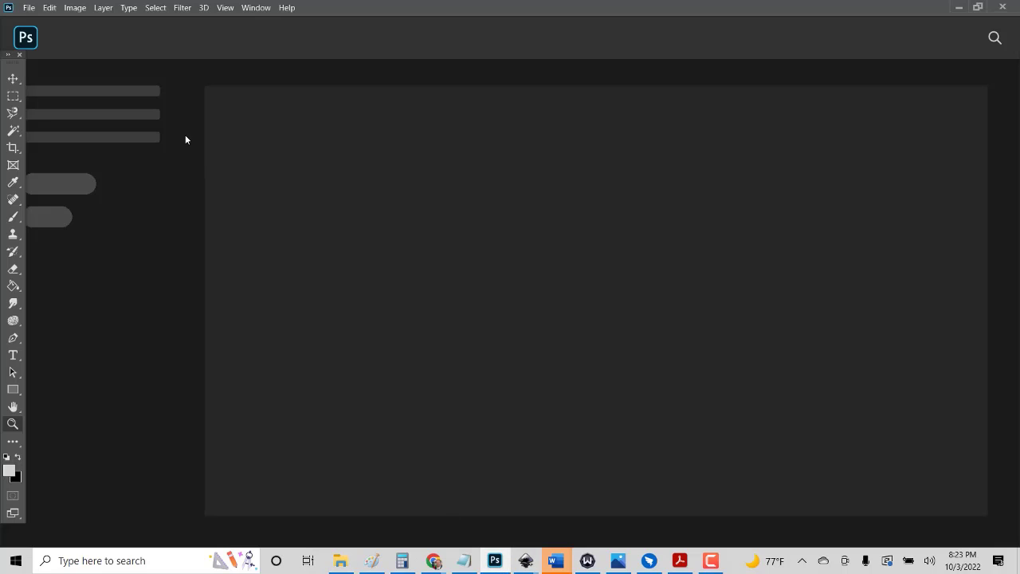
left_click(28, 8)
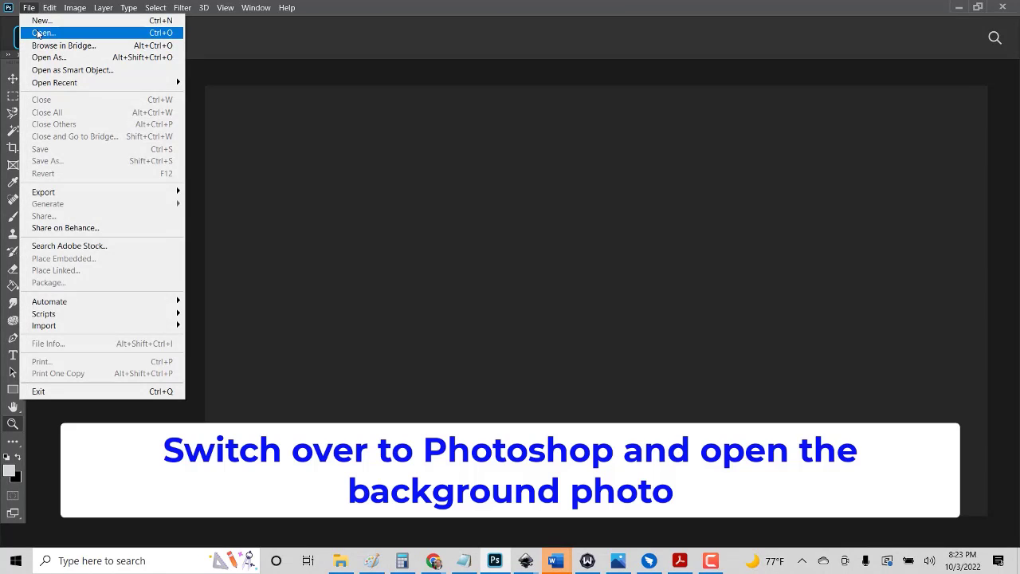
left_click(40, 32)
left_click(522, 142)
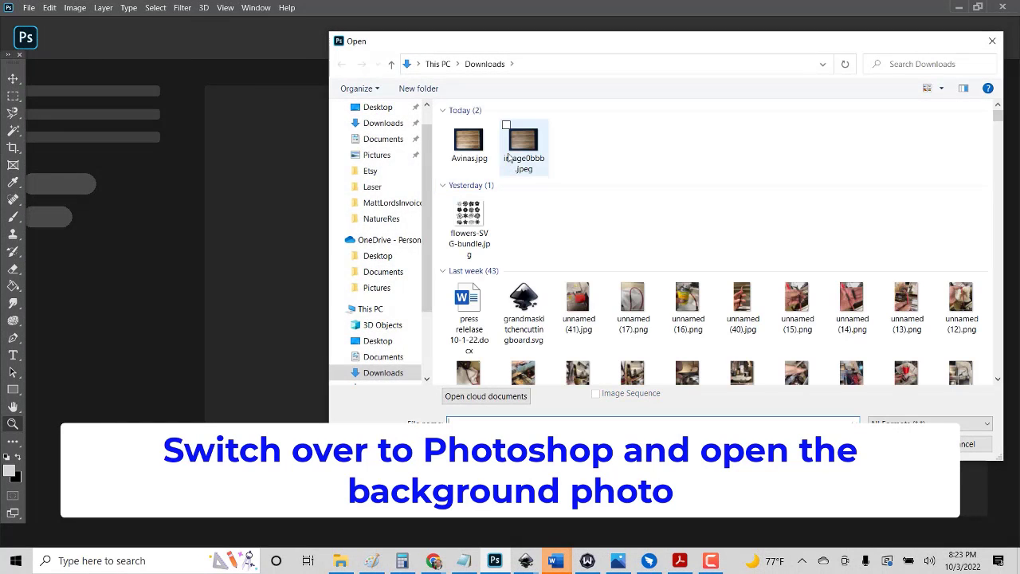
double_click(520, 142)
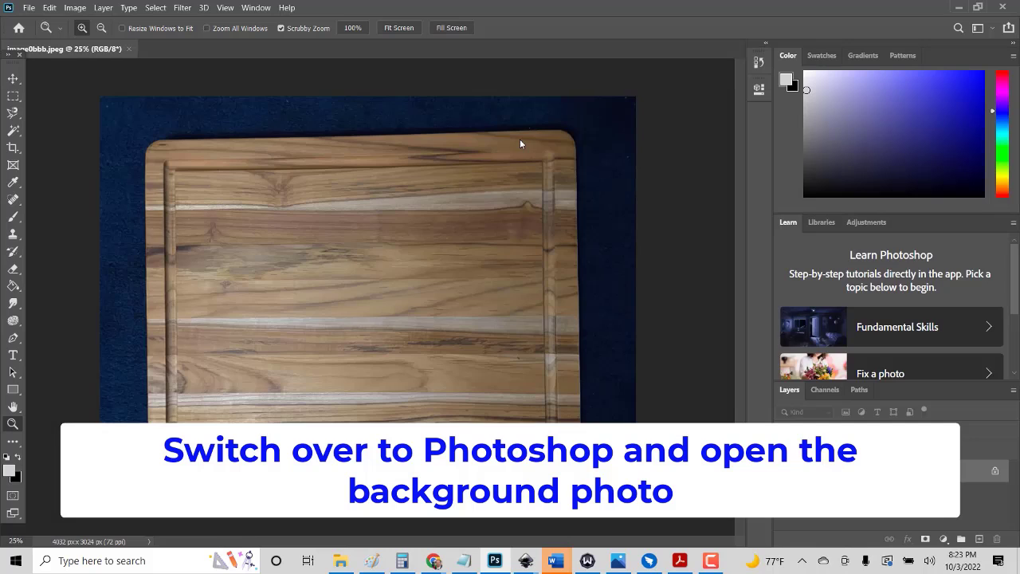
left_click(80, 8)
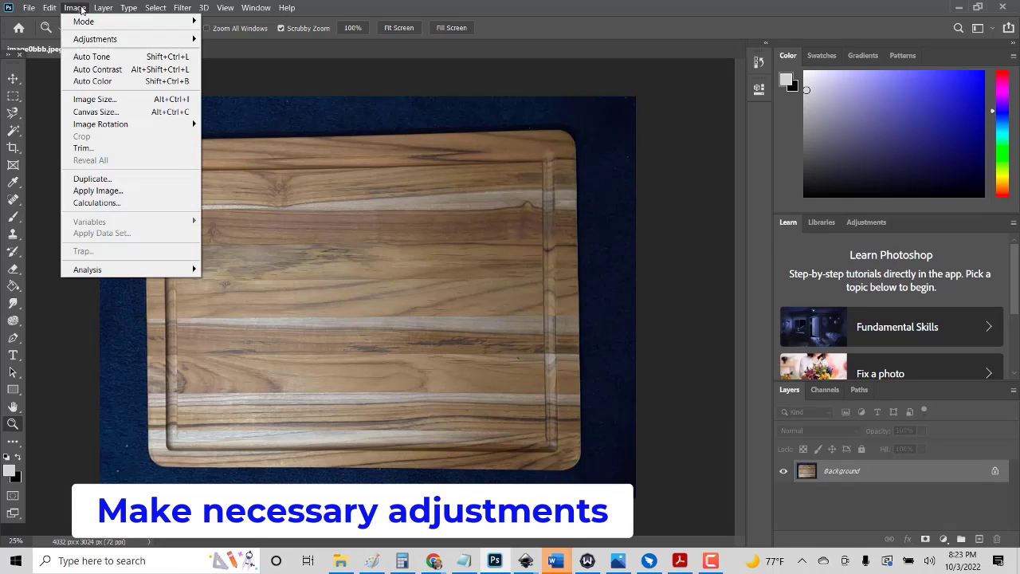
left_click(86, 57)
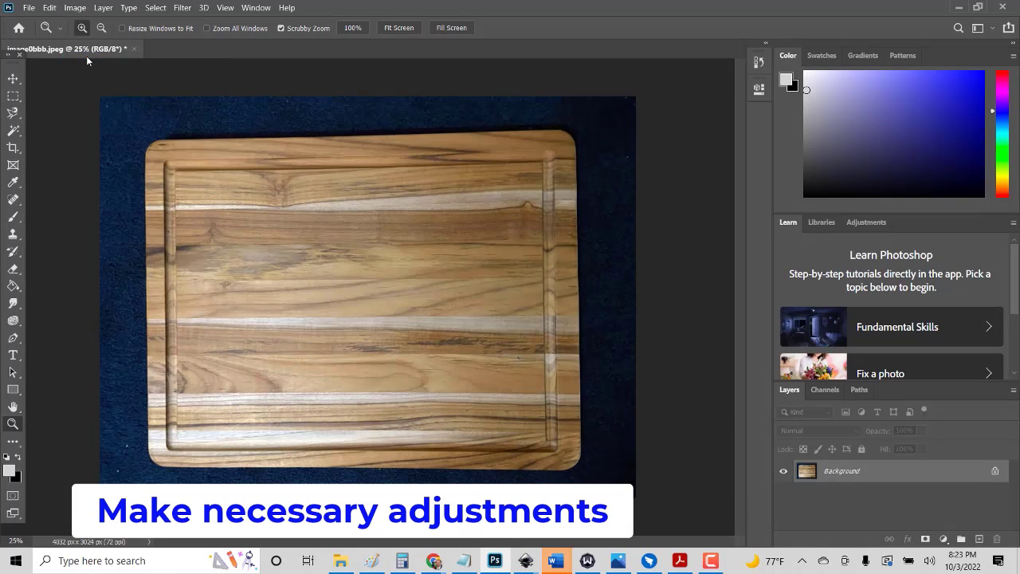
Place the lettering PNG from the Laser folder as an embedded image, enlarged in the cutting board's lower right corner
left_click(29, 8)
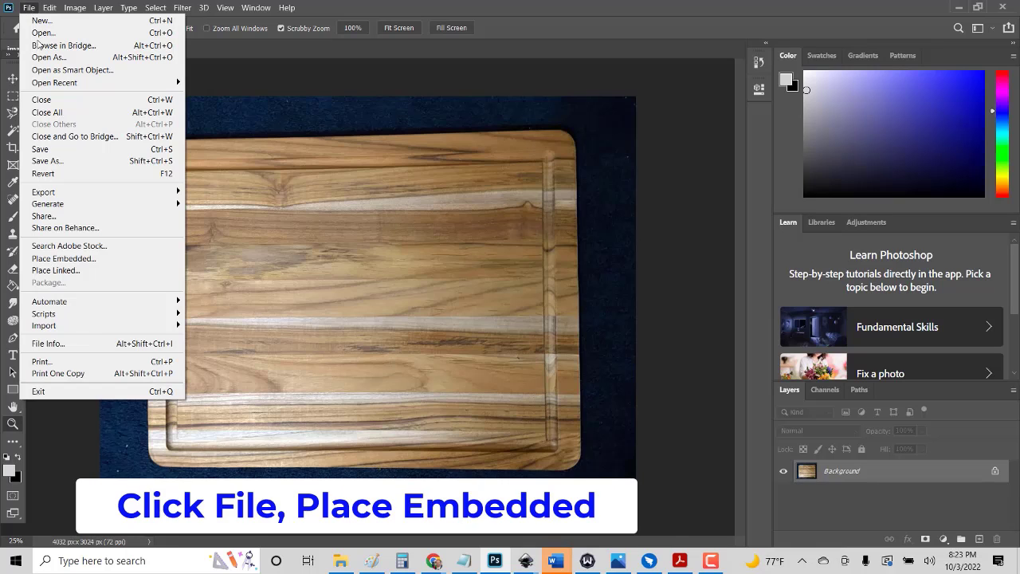
left_click(75, 264)
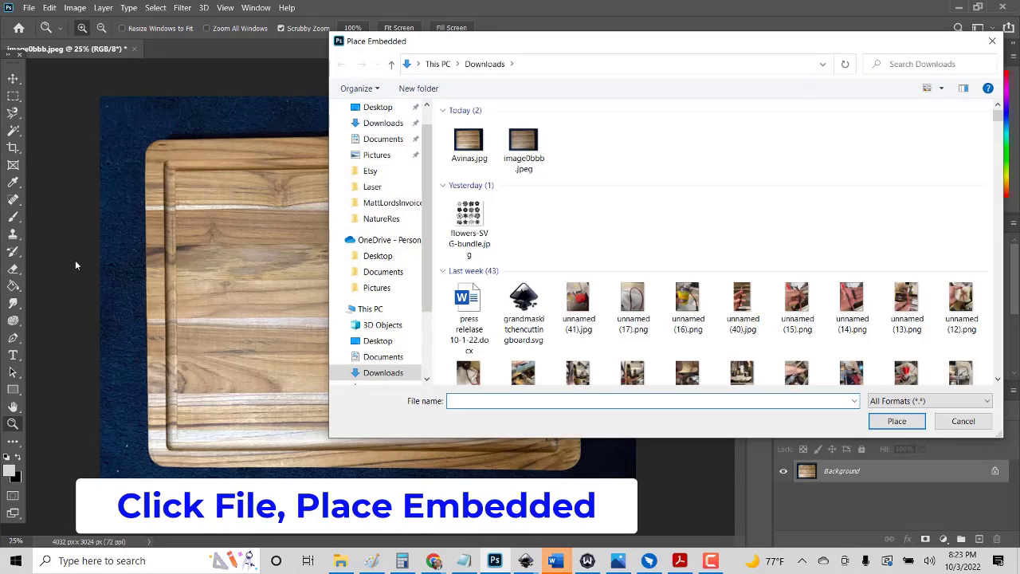
left_click(372, 188)
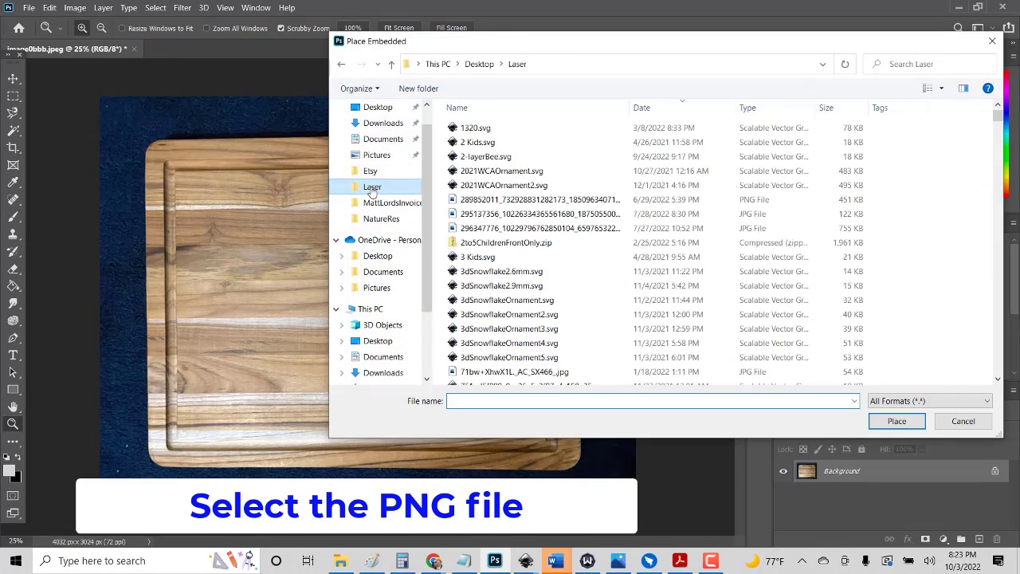
double_click(474, 328)
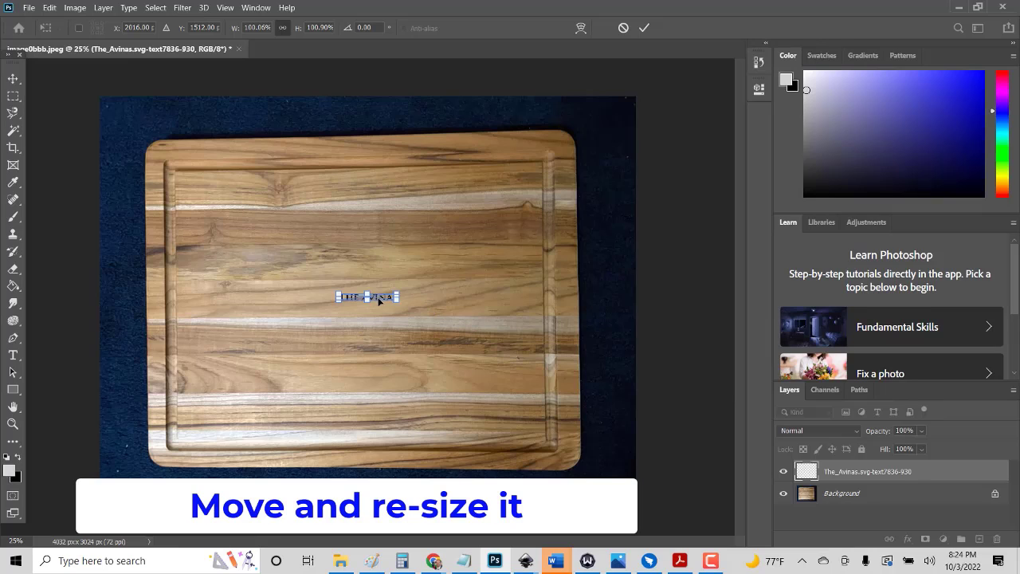
left_click_drag(379, 299, 349, 365)
key("Return")
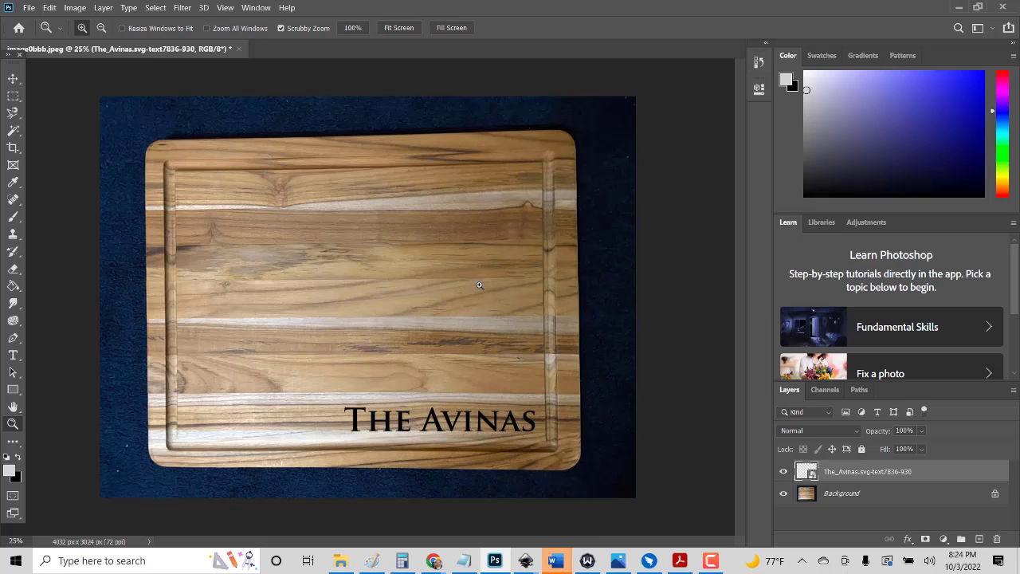
Save the mockup in Downloads as a JPEG named after the family on the board, with Maximum quality 12
left_click(32, 8)
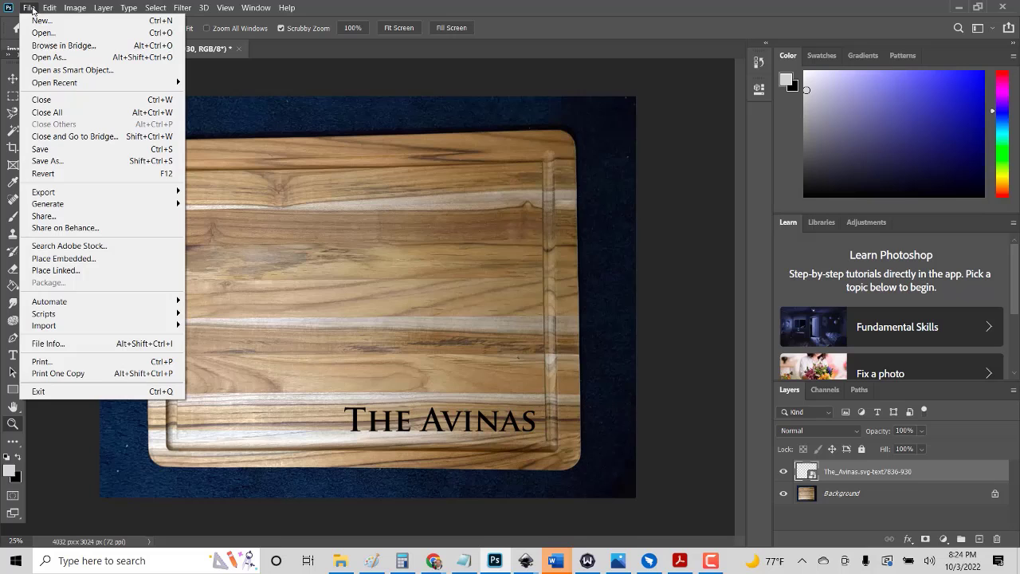
left_click(49, 160)
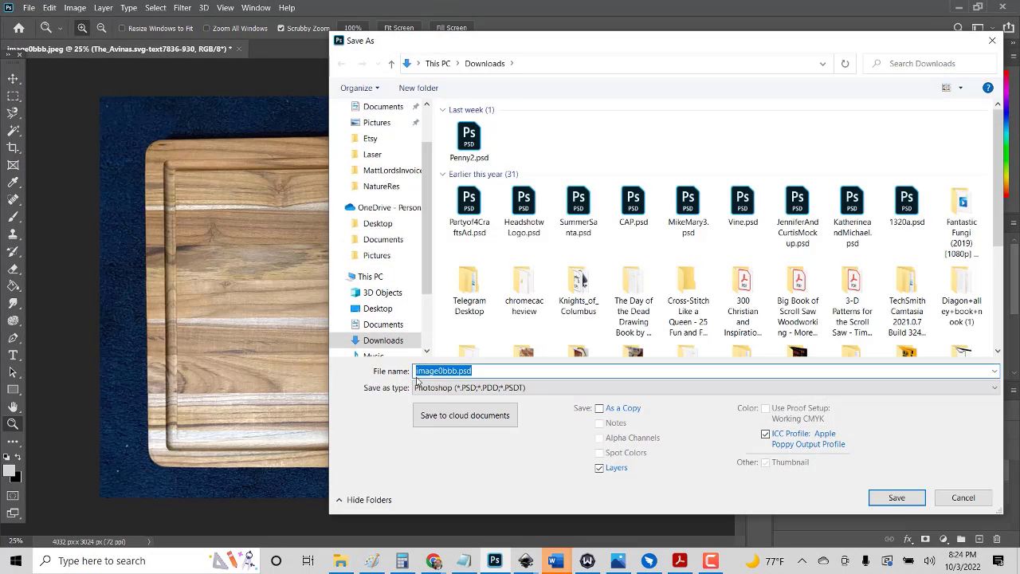
left_click(437, 388)
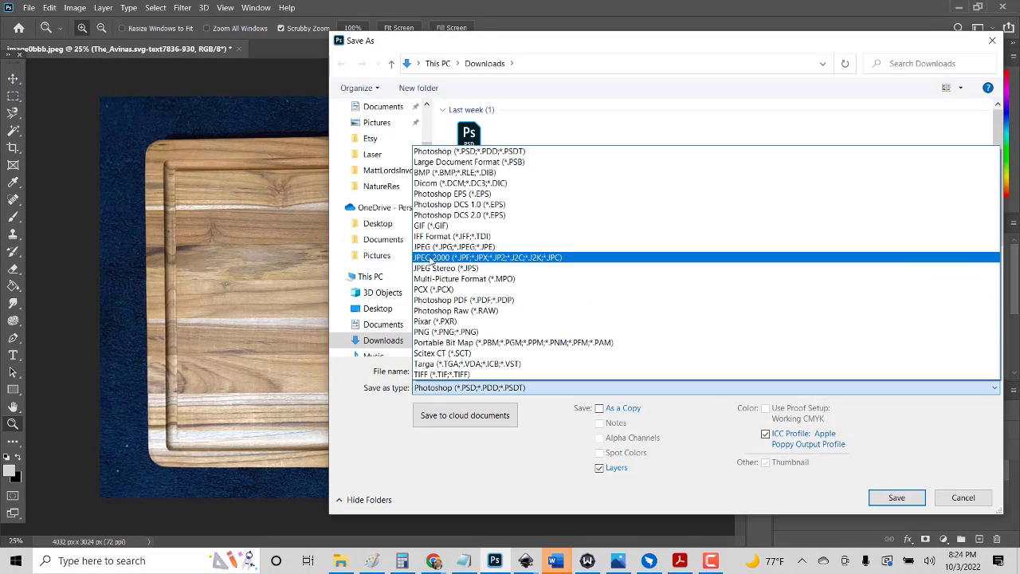
left_click(450, 247)
left_click(431, 373)
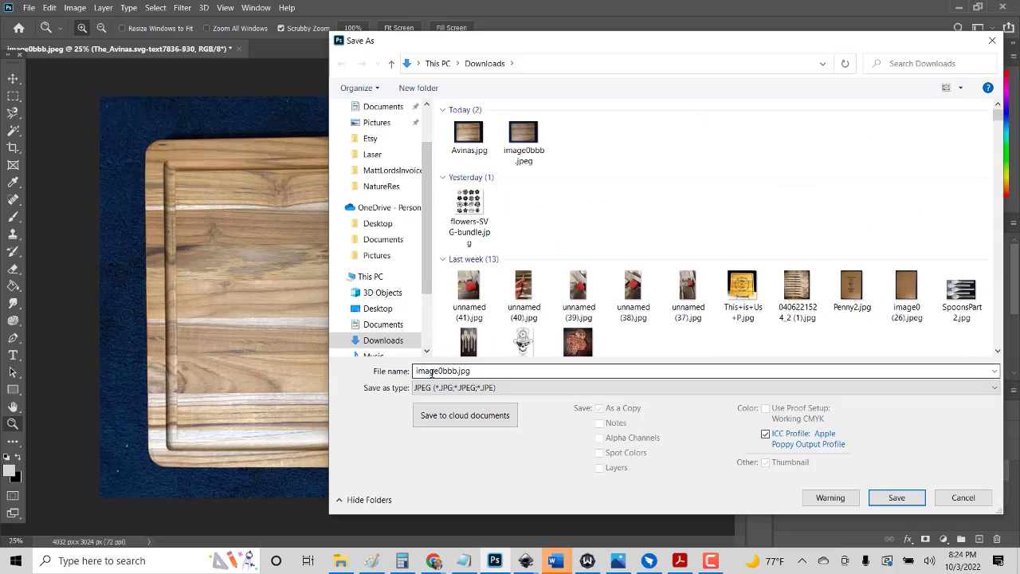
double_click(431, 371)
type("The")
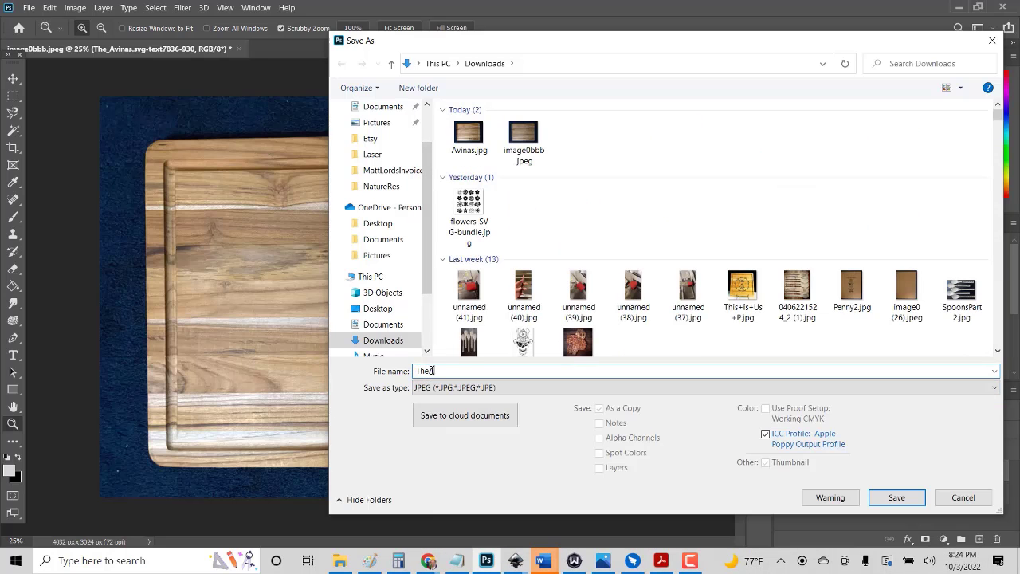
type("Avinas")
left_click(896, 497)
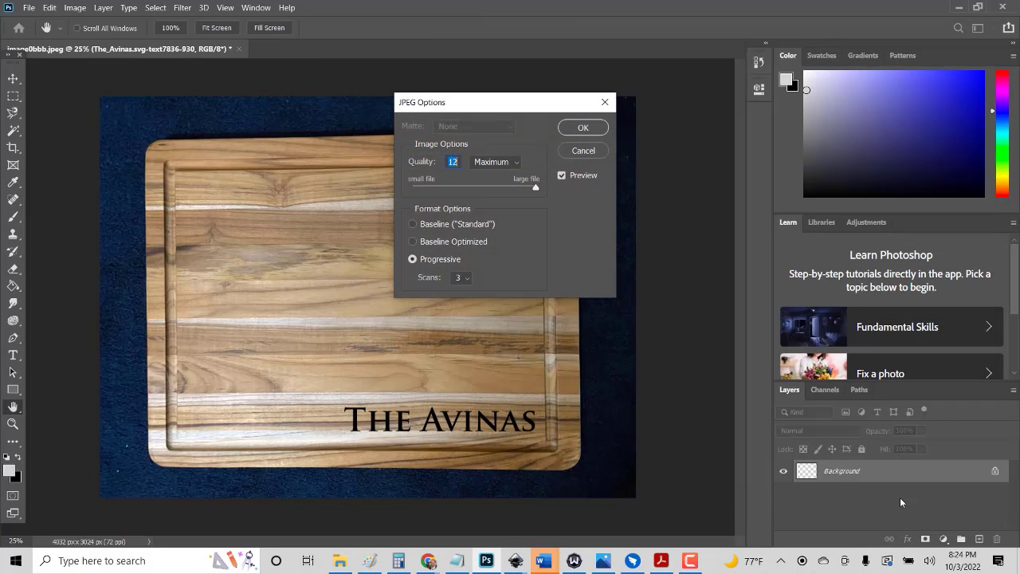
left_click(586, 128)
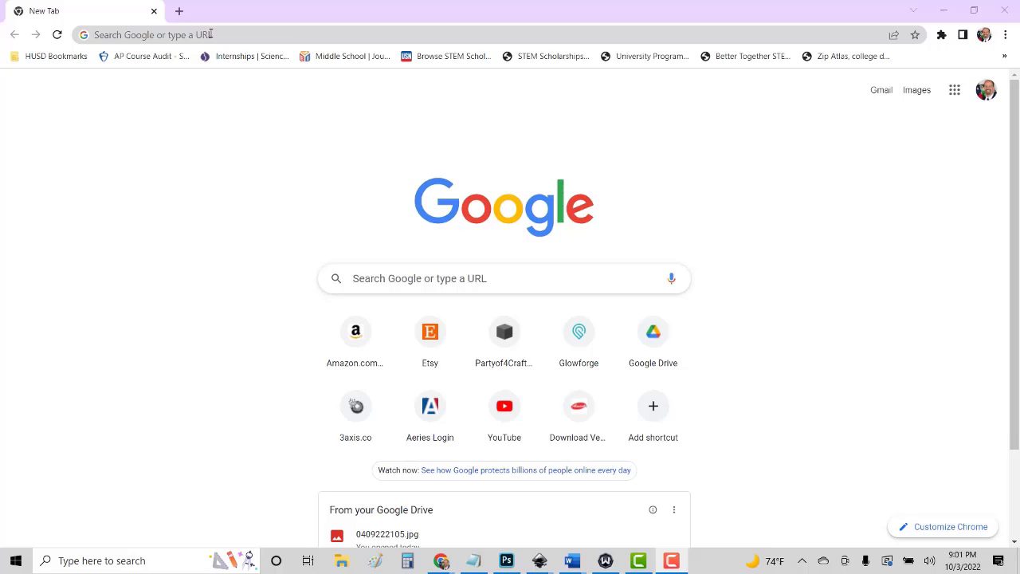
Switch to Chrome and go to photopea.com
left_click(206, 34)
type("p")
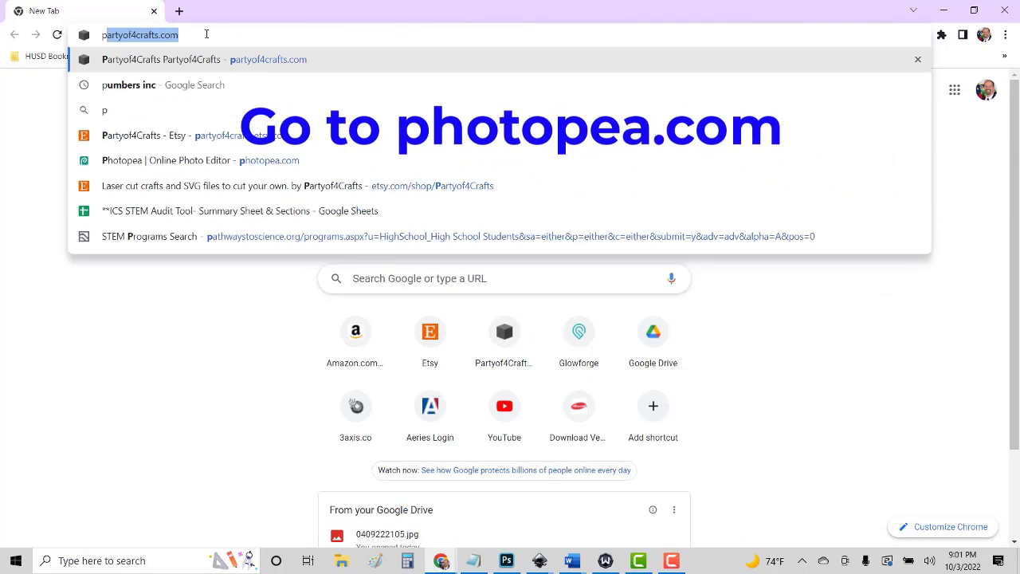
type("hotopea.com")
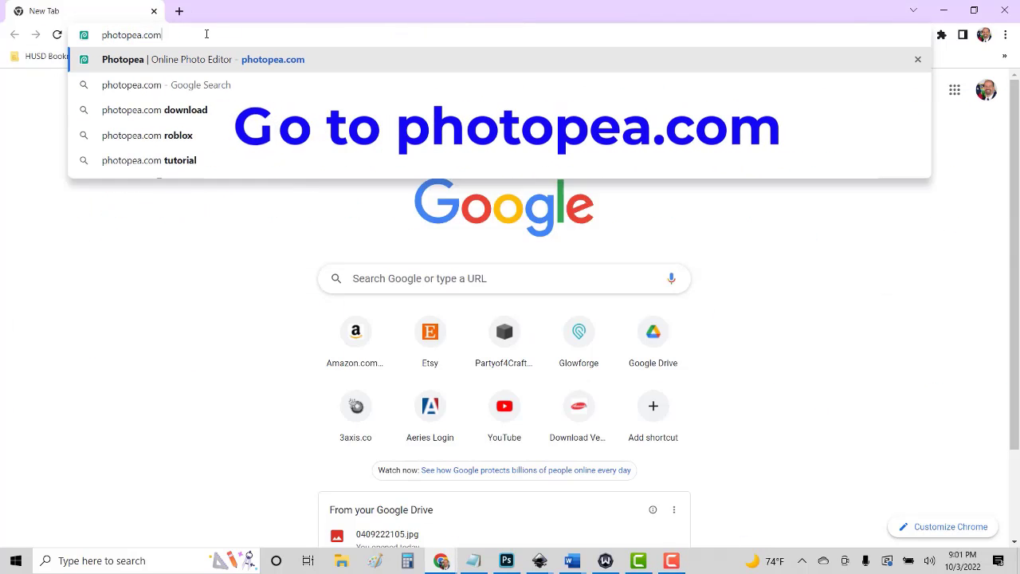
key("Return")
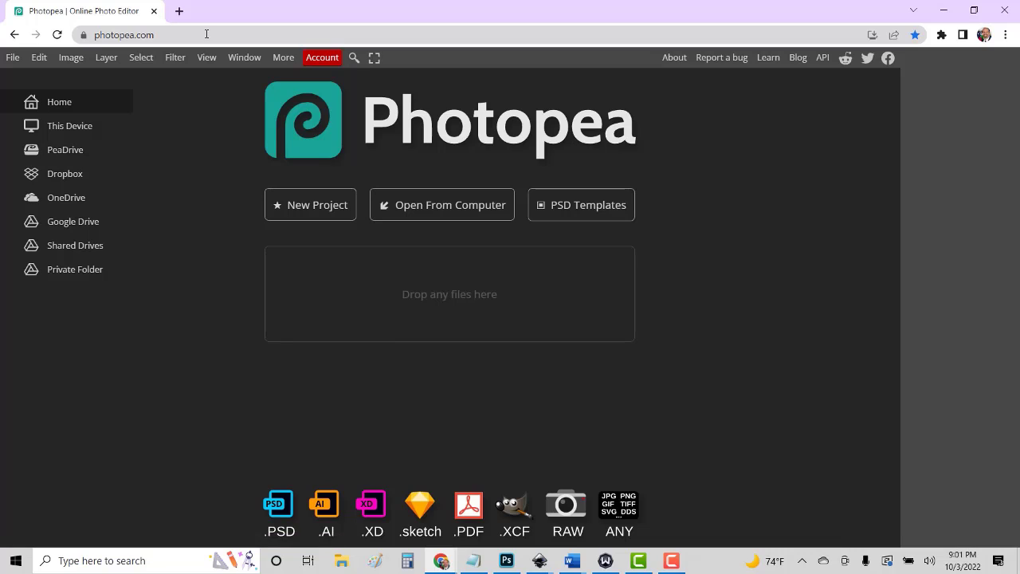
Create a new 1280 x 720 pixel project at 72 DPI with a white background
left_click(11, 57)
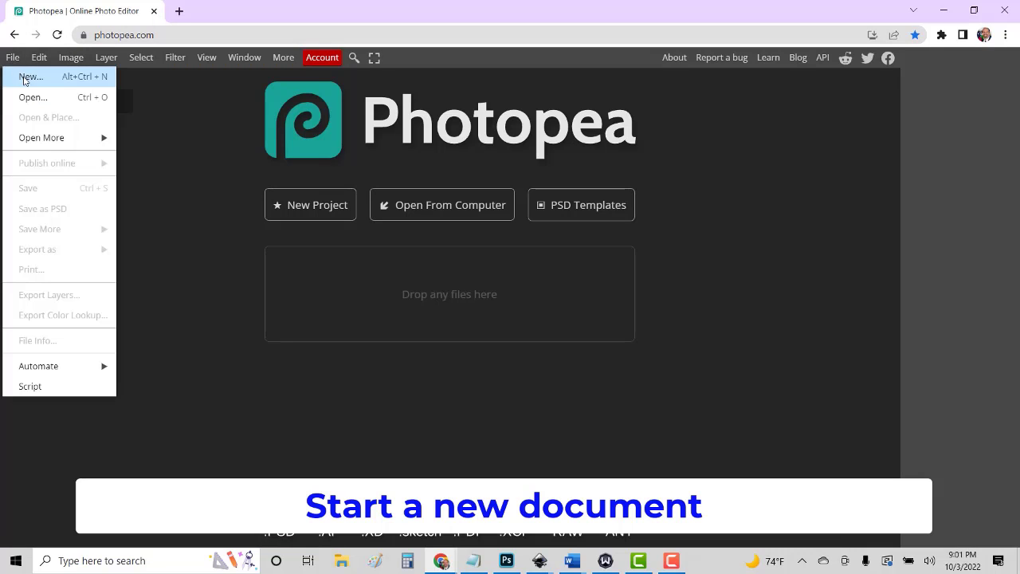
left_click(24, 77)
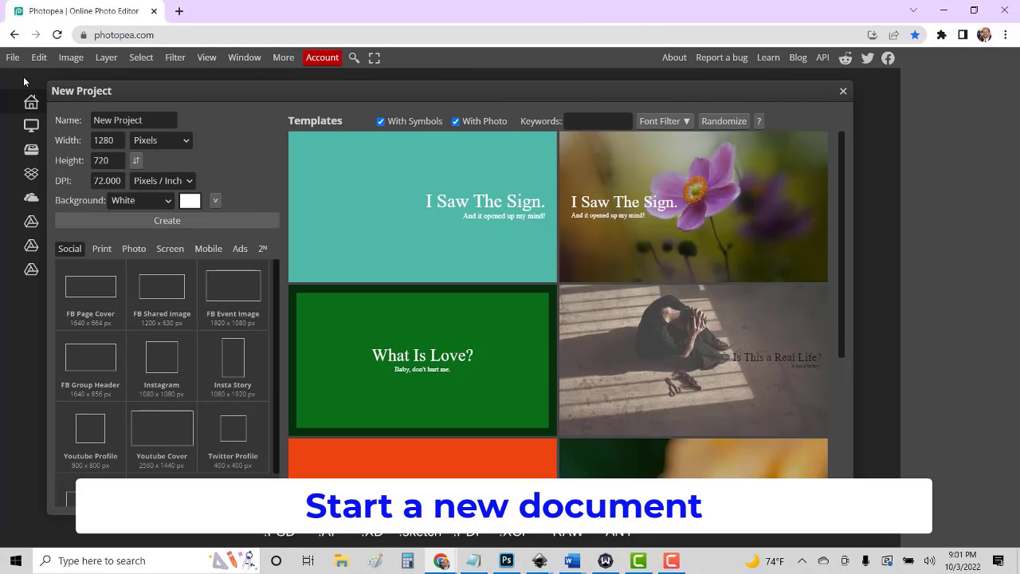
left_click(178, 223)
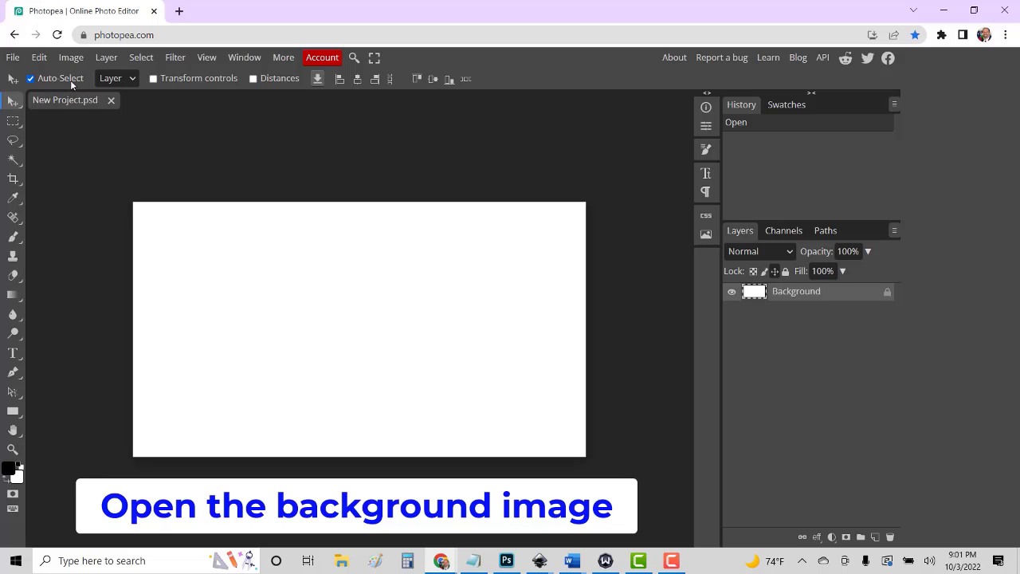
Open the cutting board photo image0bbb from the Downloads folder and apply Auto Tone to it
left_click(13, 57)
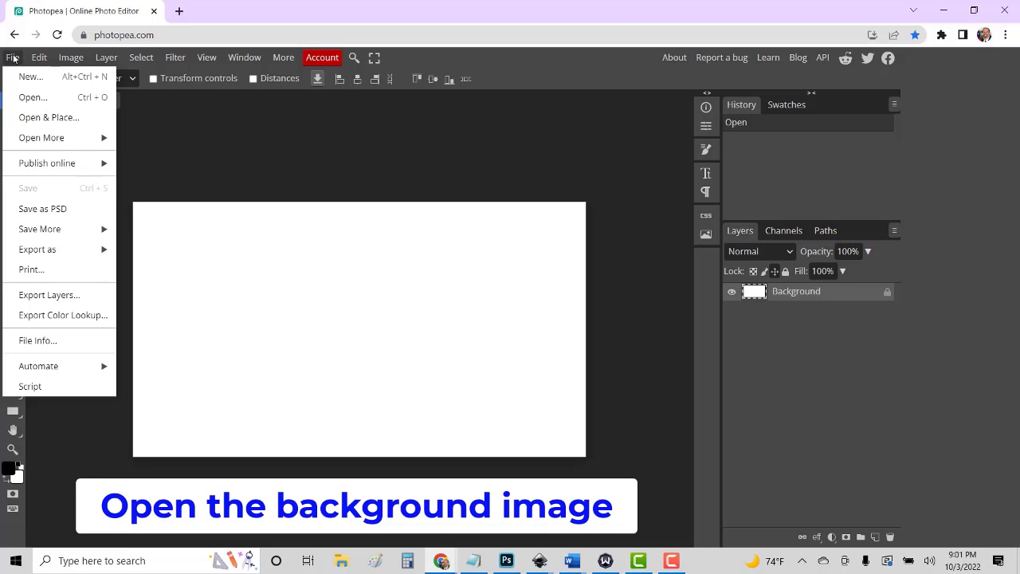
left_click(31, 97)
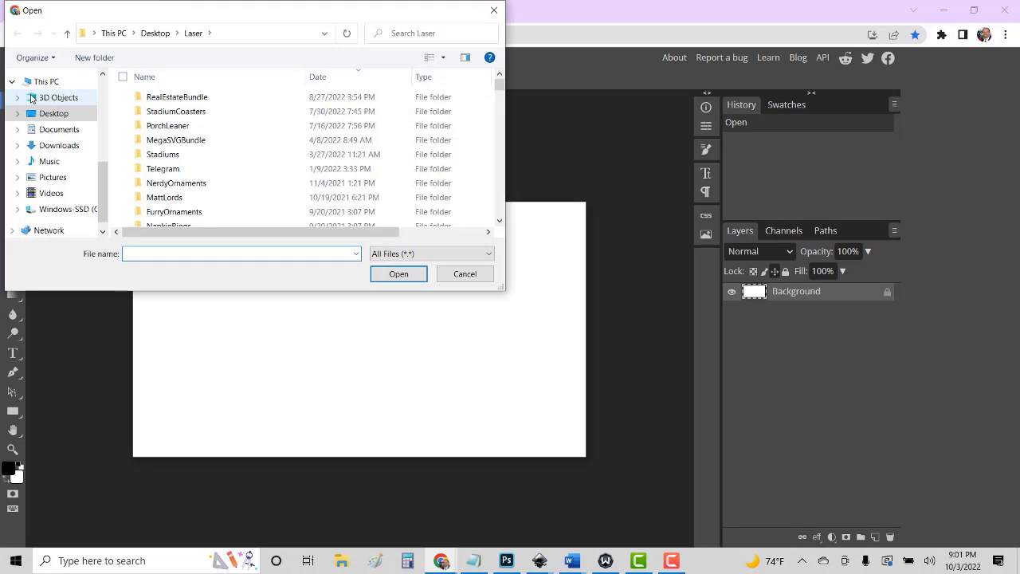
left_click_drag(101, 179, 102, 99)
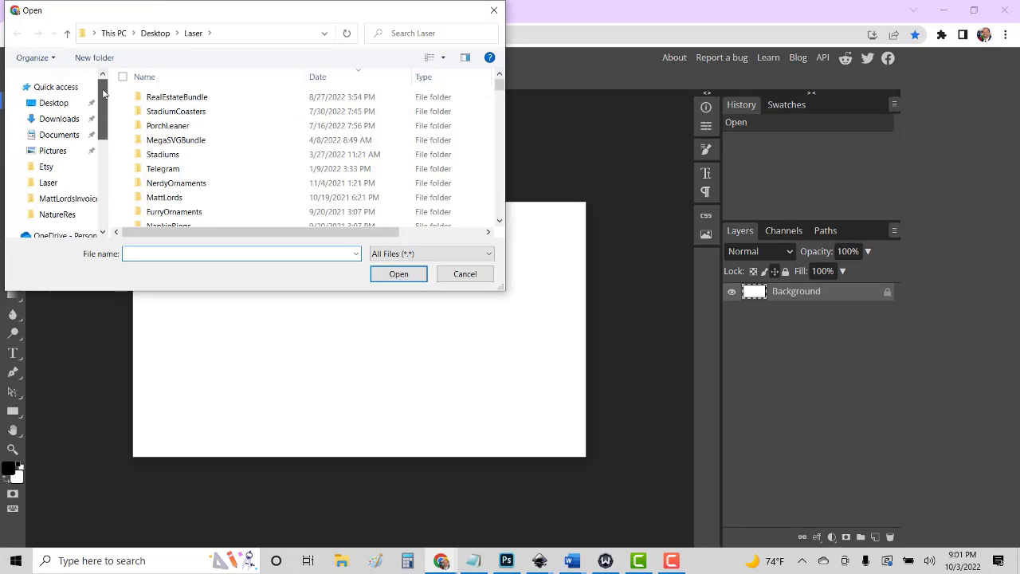
left_click(60, 118)
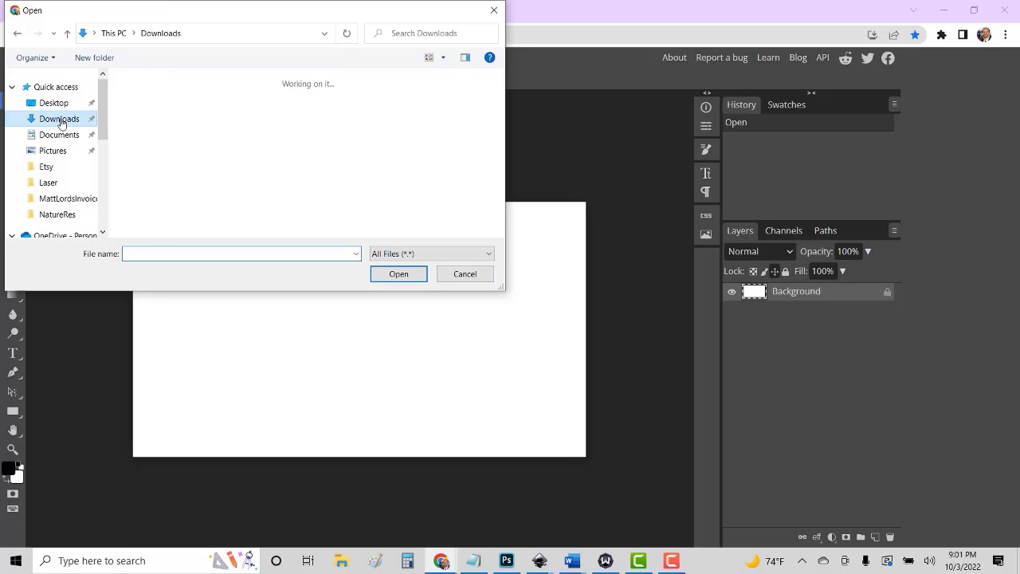
double_click(251, 112)
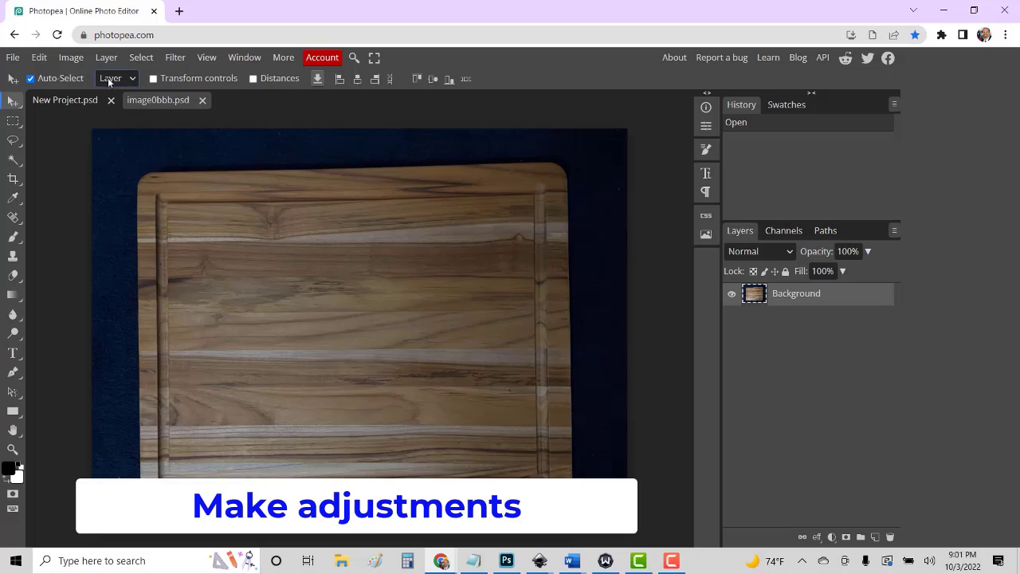
left_click(71, 58)
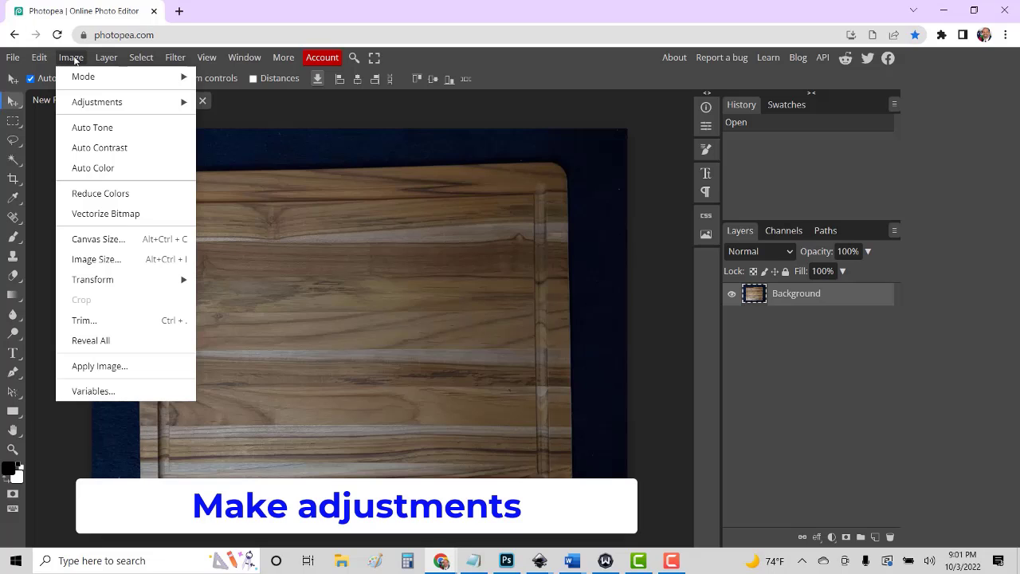
left_click(89, 128)
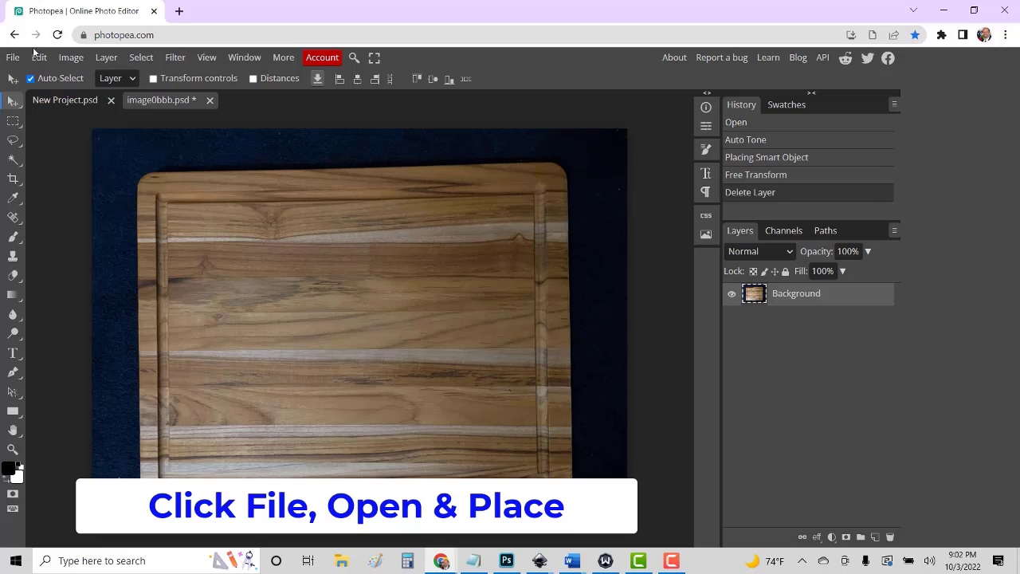
Place the lettering PNG ending in text7836-930 from the Laser folder, enlarged to about 253% in the cutting board's lower right corner
left_click(13, 59)
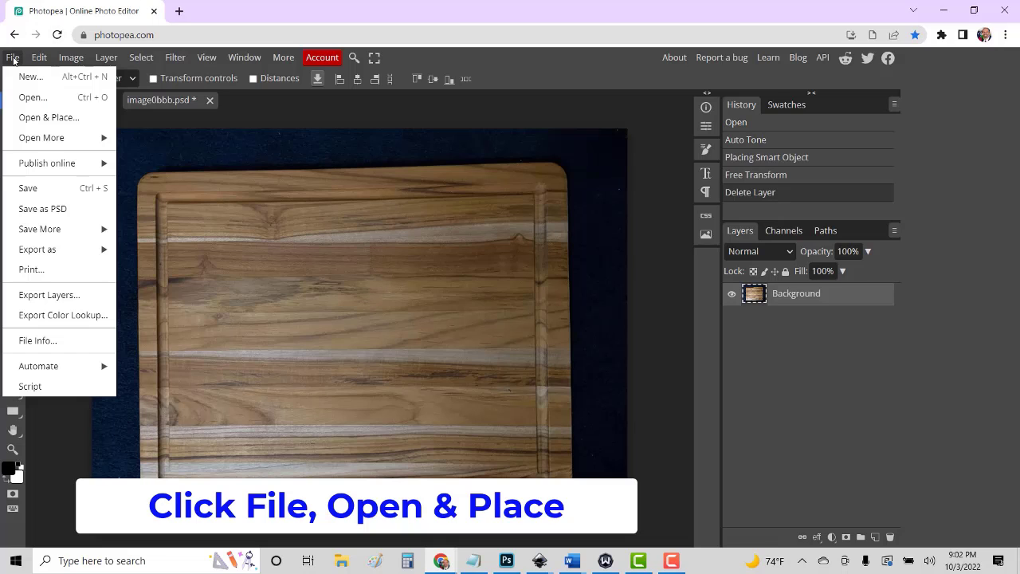
left_click(32, 118)
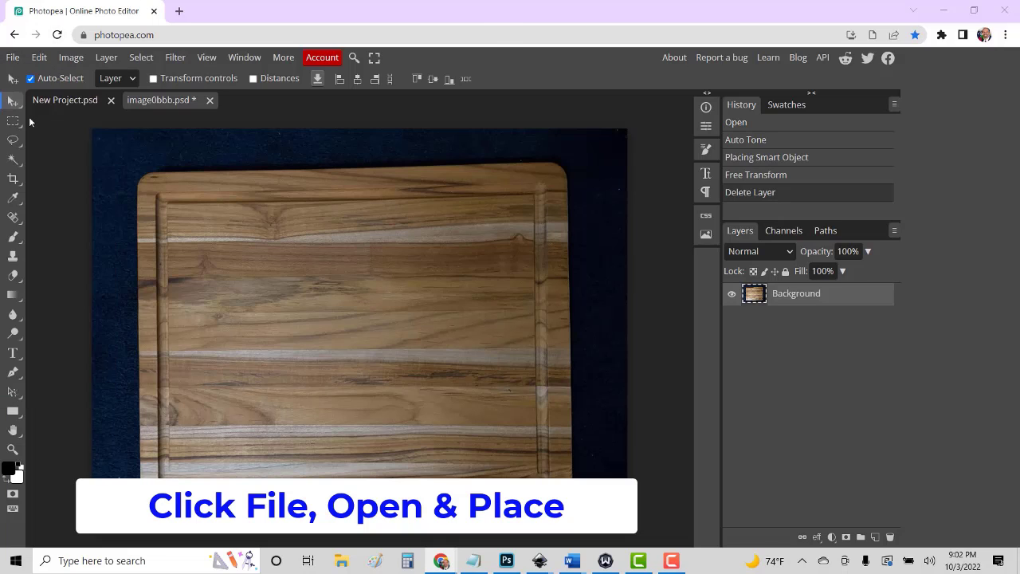
scroll(209, 159, "down", 3)
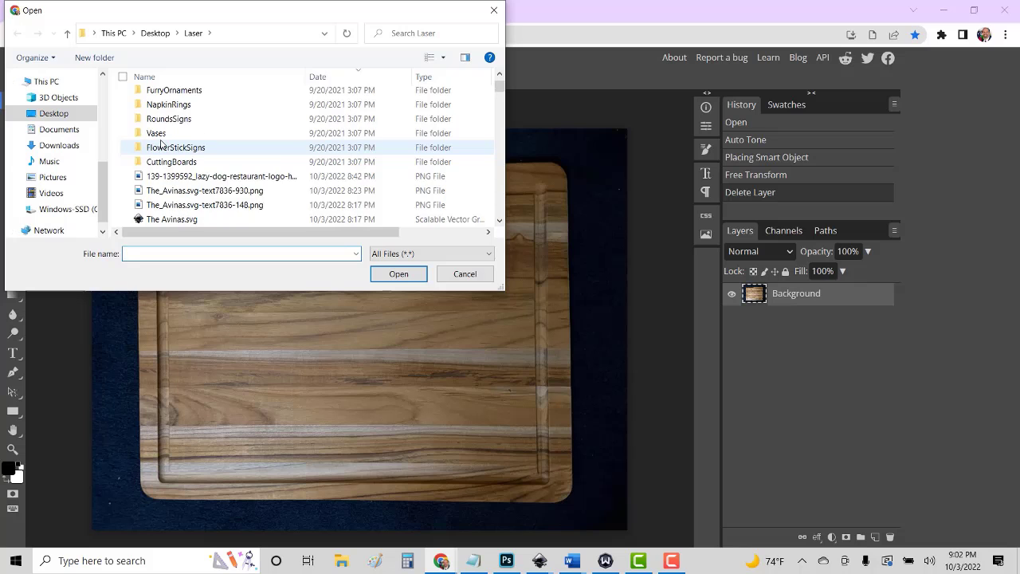
double_click(191, 190)
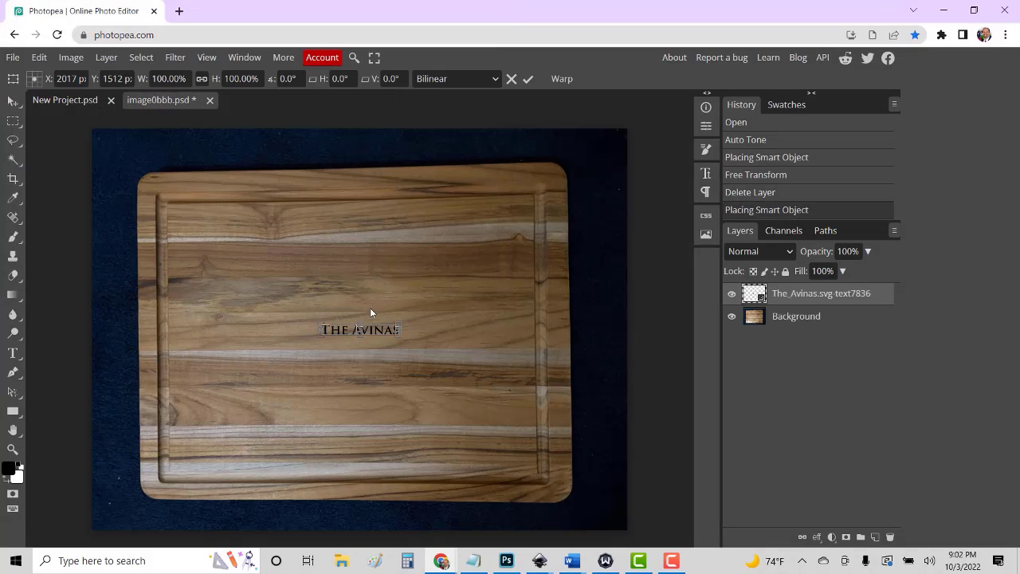
left_click_drag(402, 337, 515, 420)
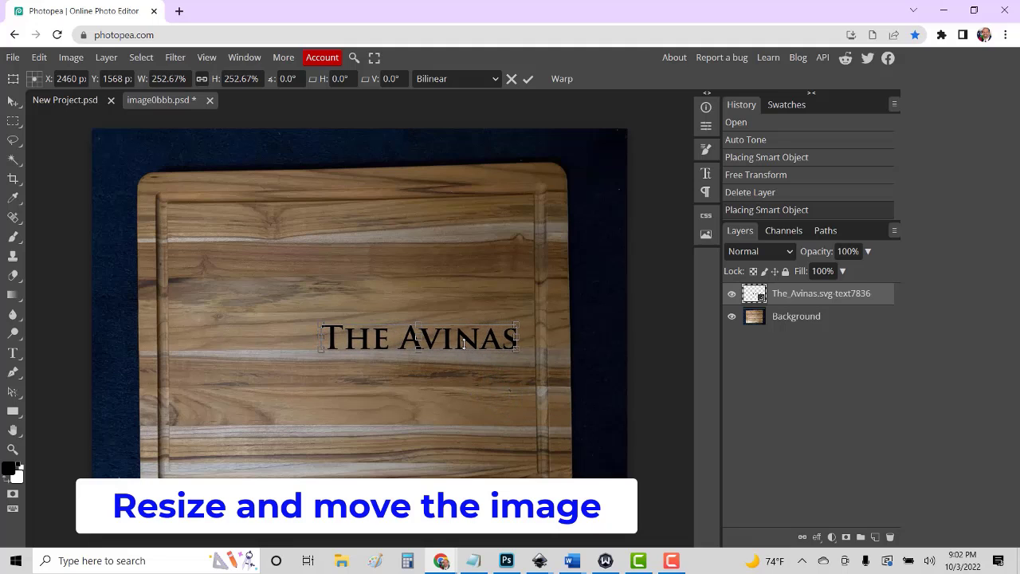
left_click_drag(461, 341, 476, 458)
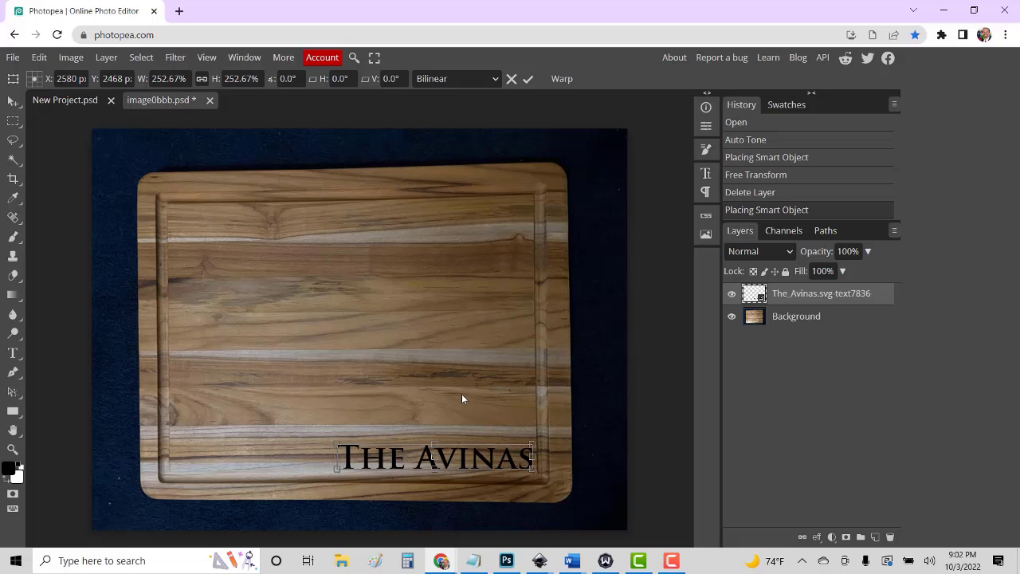
key("Return")
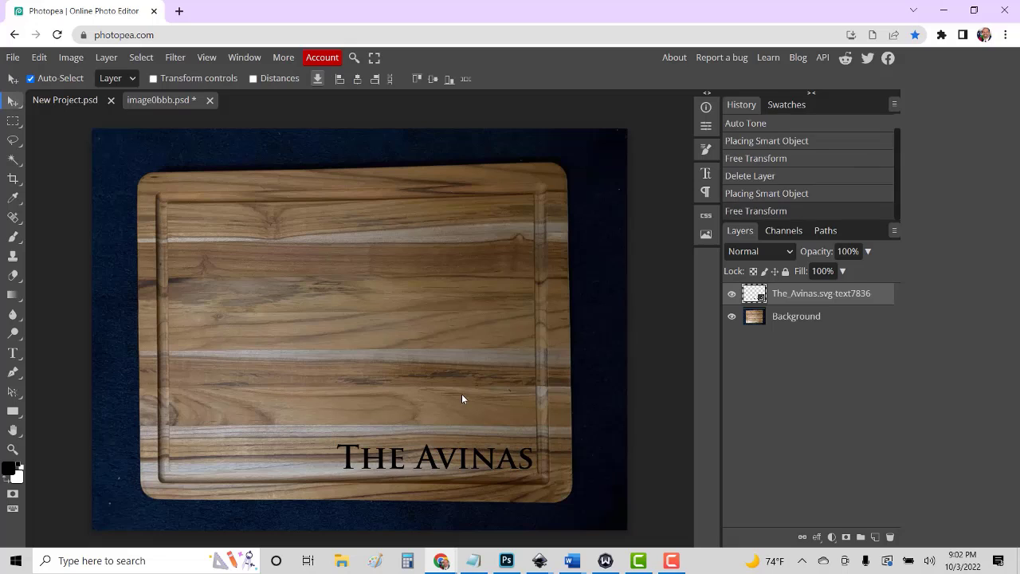
Set up a JPG export of the mockup, named after the family on the board, with 100% quality
left_click(14, 59)
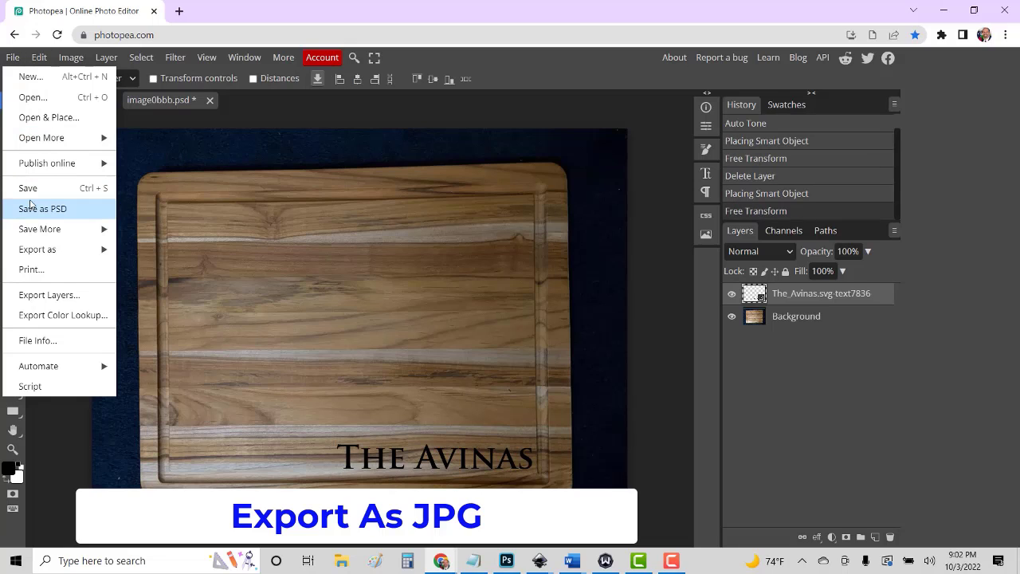
mouse_move(35, 234)
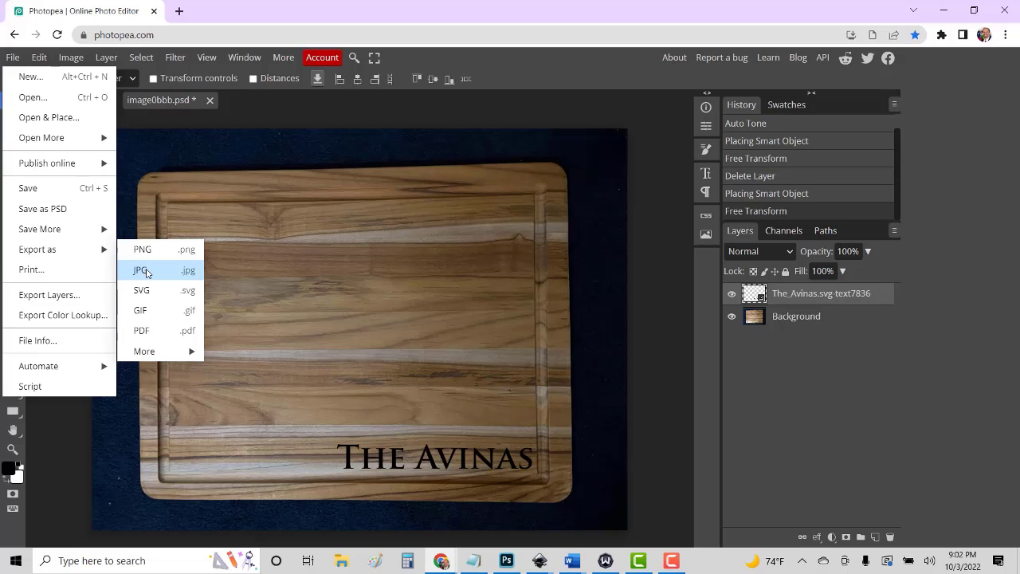
left_click(142, 270)
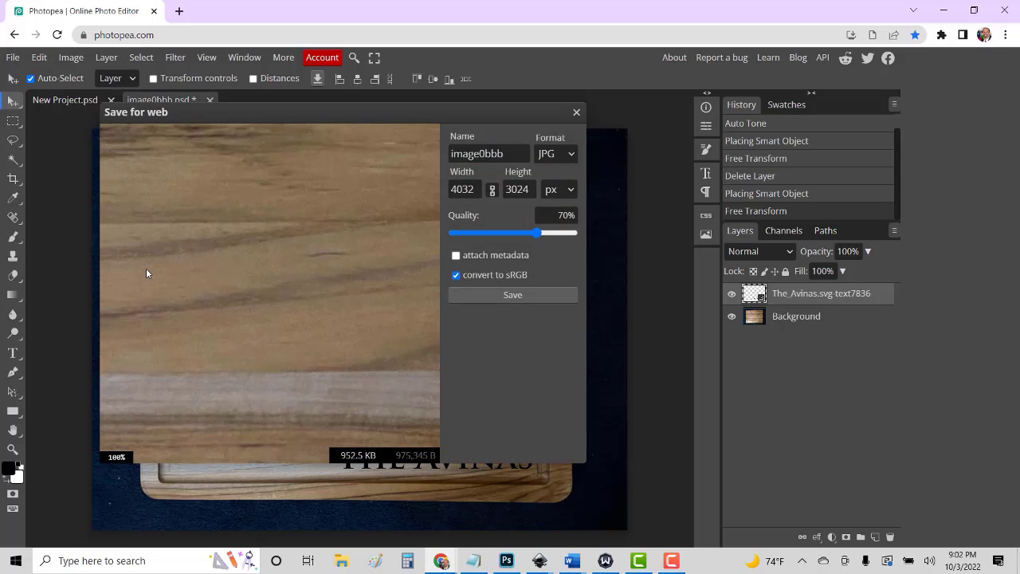
left_click(510, 154)
left_click_drag(503, 154, 443, 157)
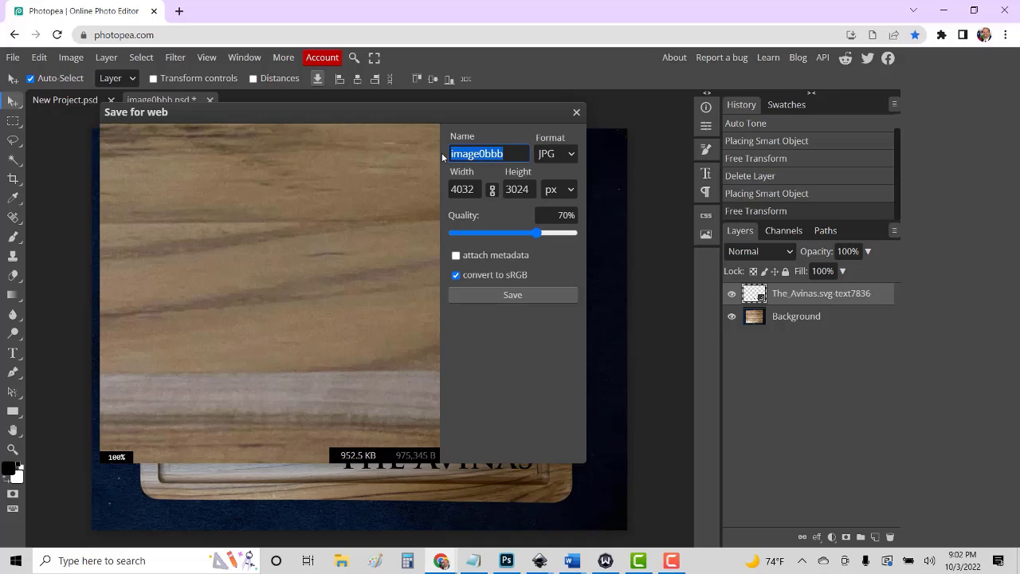
type("TheAvinas")
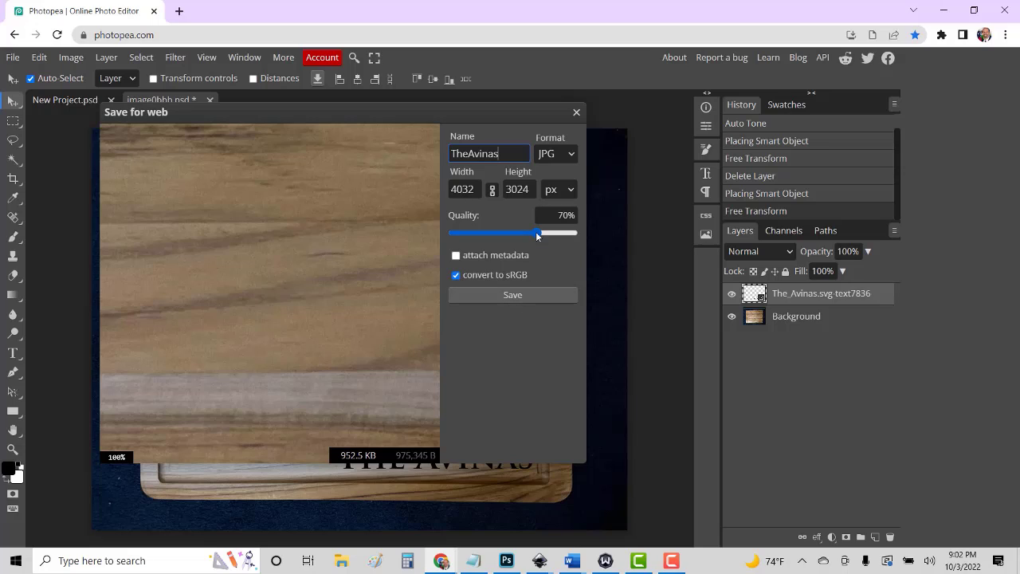
left_click_drag(535, 232, 592, 233)
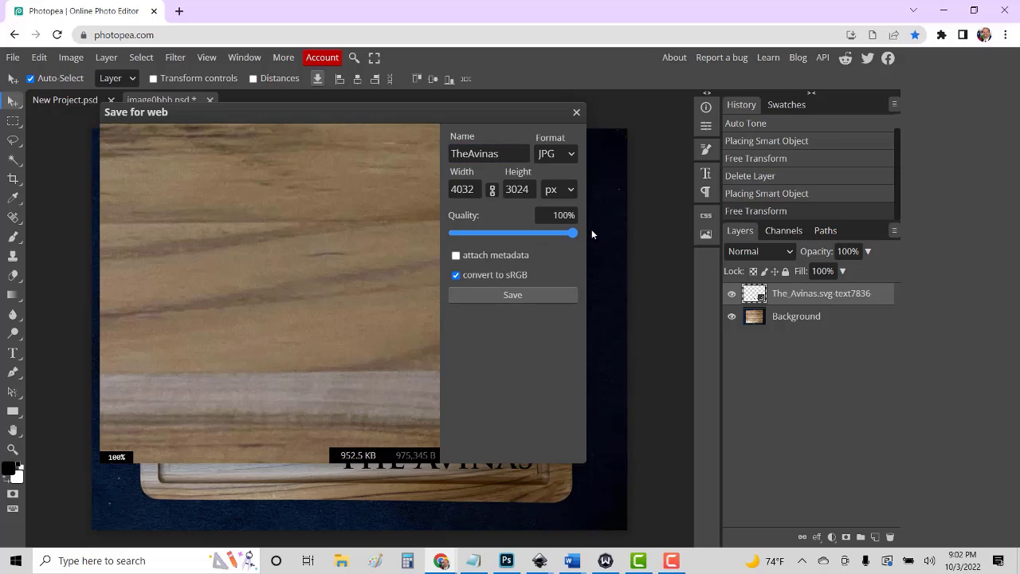
Save the exported JPG in Downloads, adding 2 to the end of its file name
left_click(513, 295)
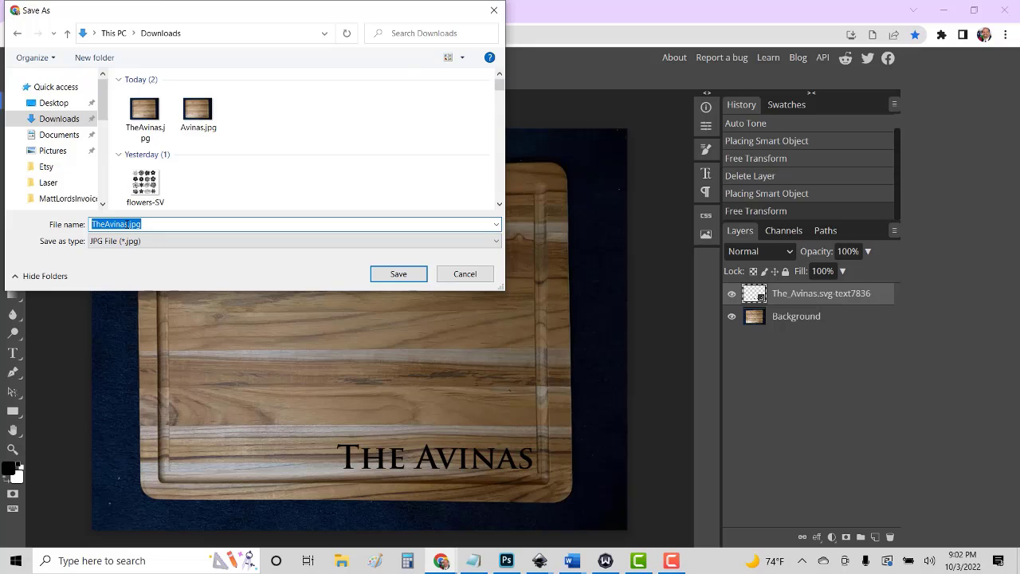
left_click(126, 224)
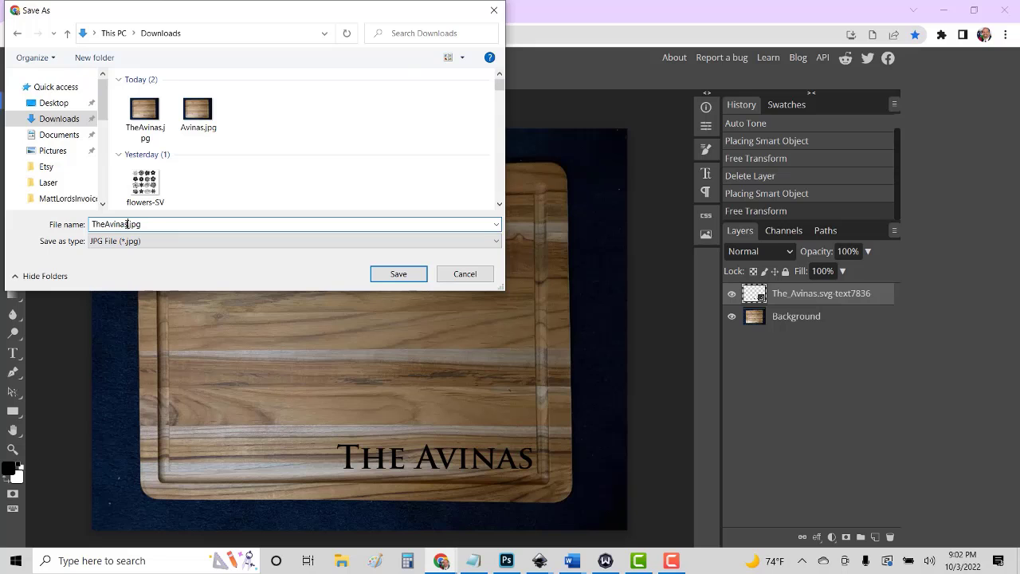
left_click(400, 271)
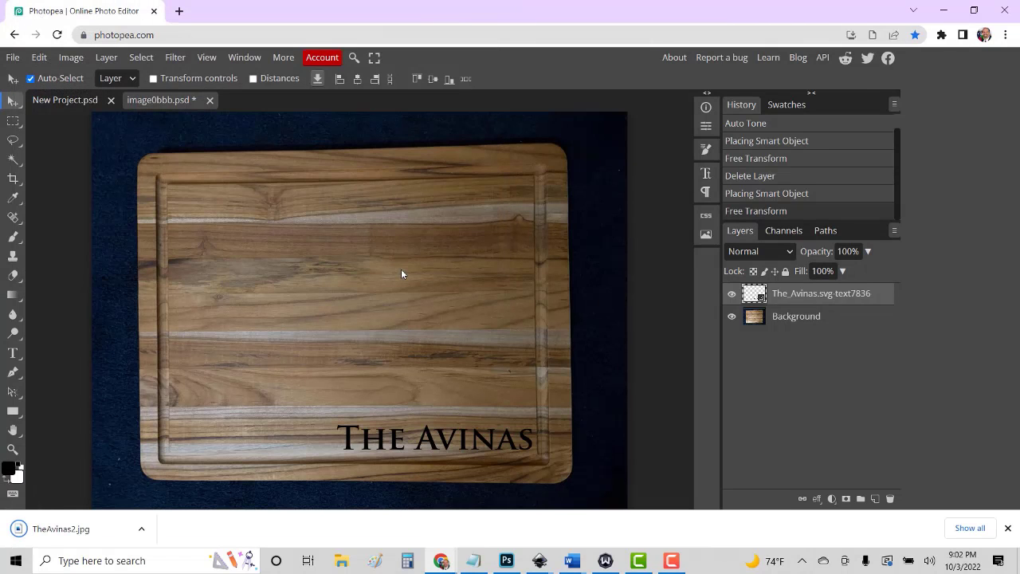